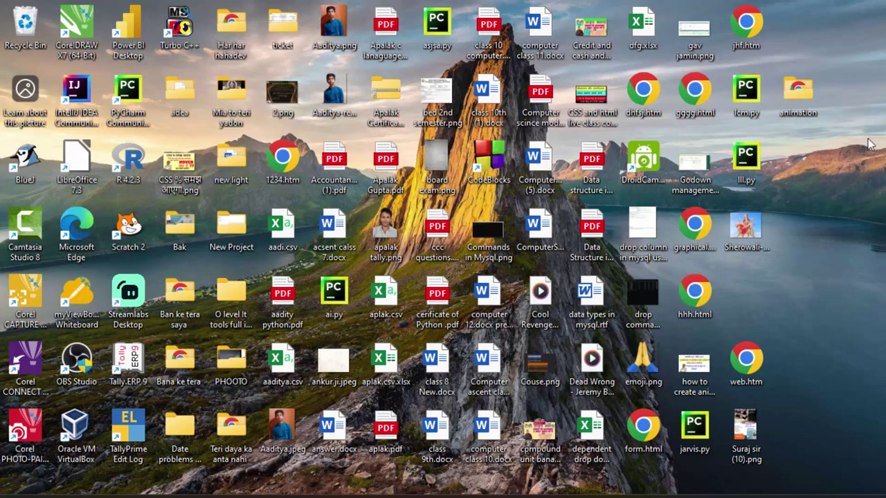
- Refresh the desktop repeatedly, then launch TallyPrime from its desktop shortcut
right_click(845, 208)
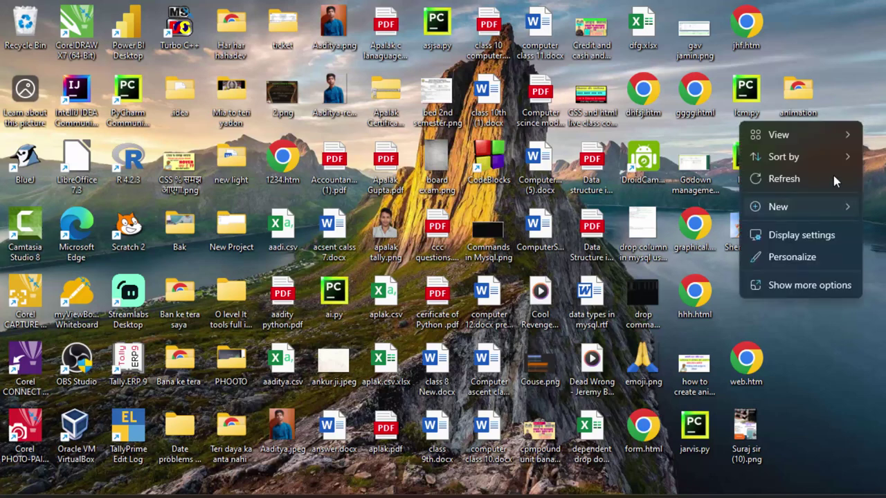
click(834, 175)
right_click(844, 165)
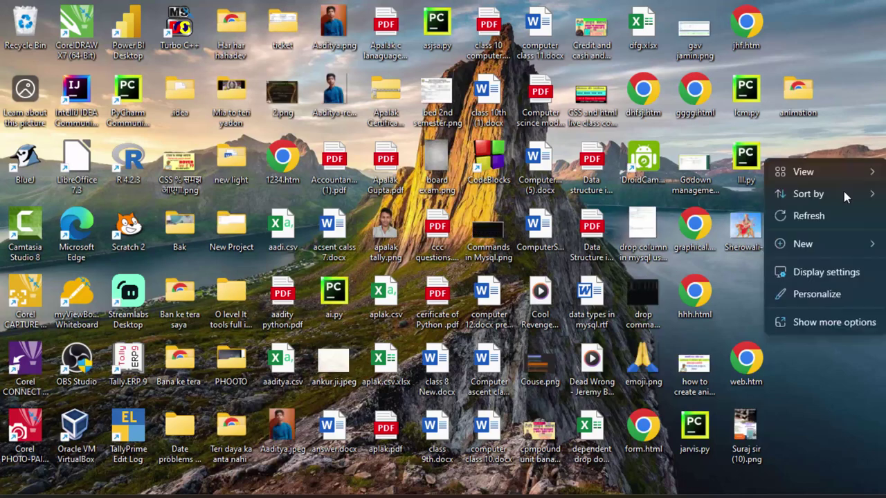
click(836, 210)
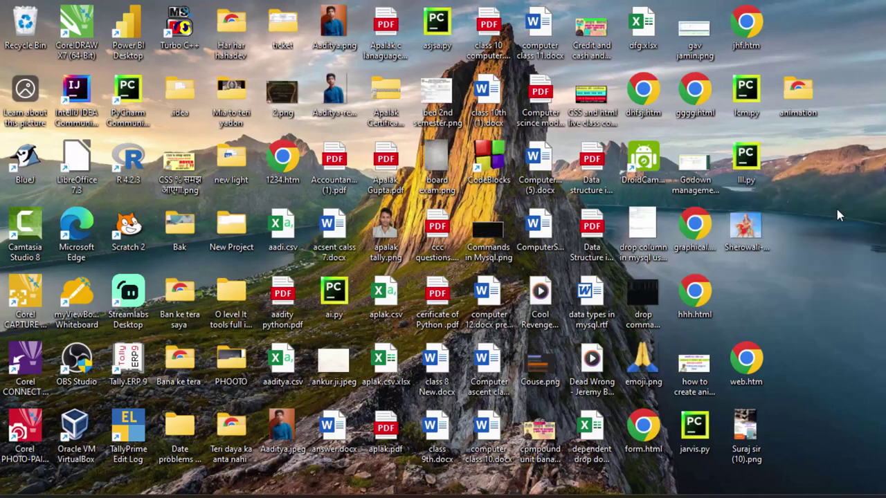
right_click(877, 177)
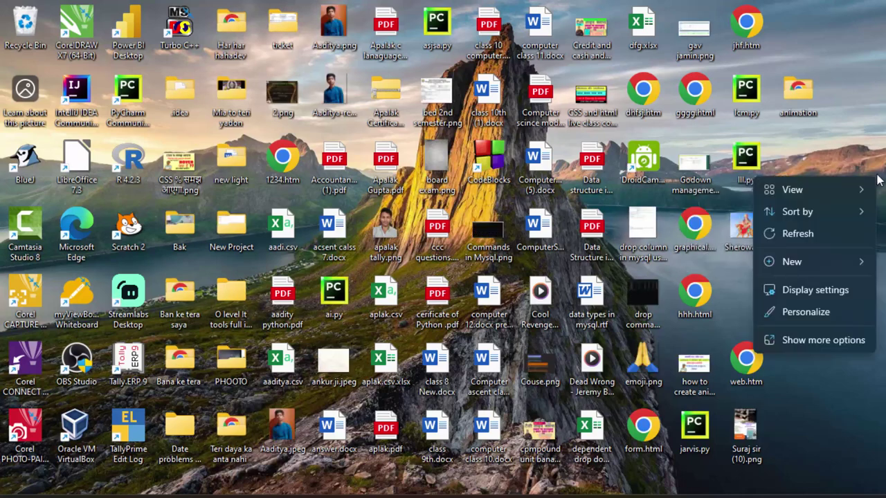
click(843, 233)
right_click(849, 149)
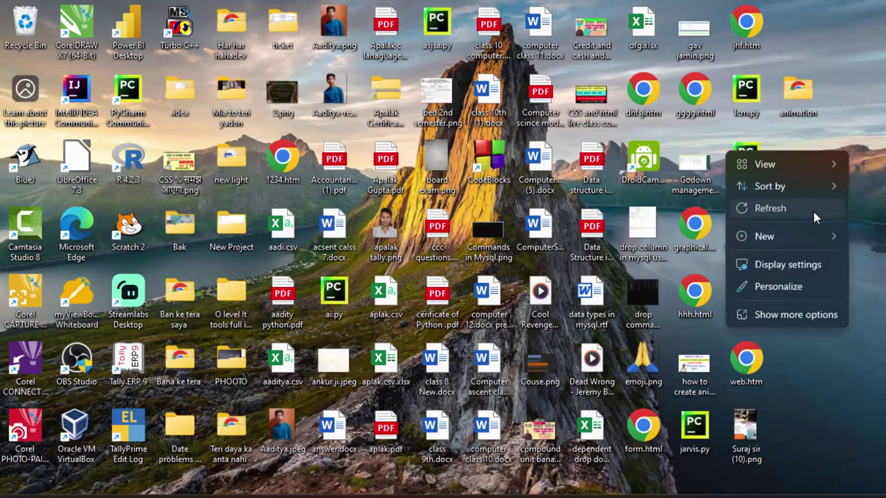
click(813, 209)
right_click(827, 175)
click(809, 229)
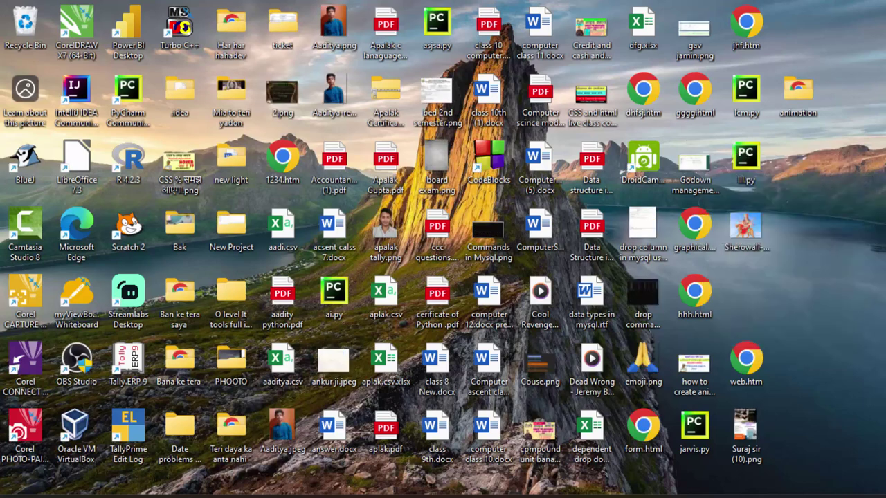
right_click(765, 192)
click(803, 248)
right_click(861, 185)
click(817, 239)
double_click(128, 418)
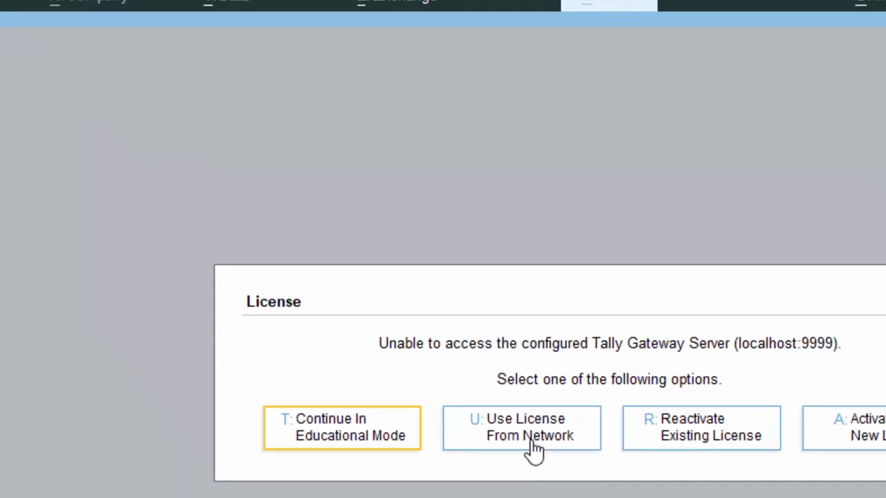
- Continue in educational mode, start a Payment voucher, and begin entering the date 4-5-23
click(382, 449)
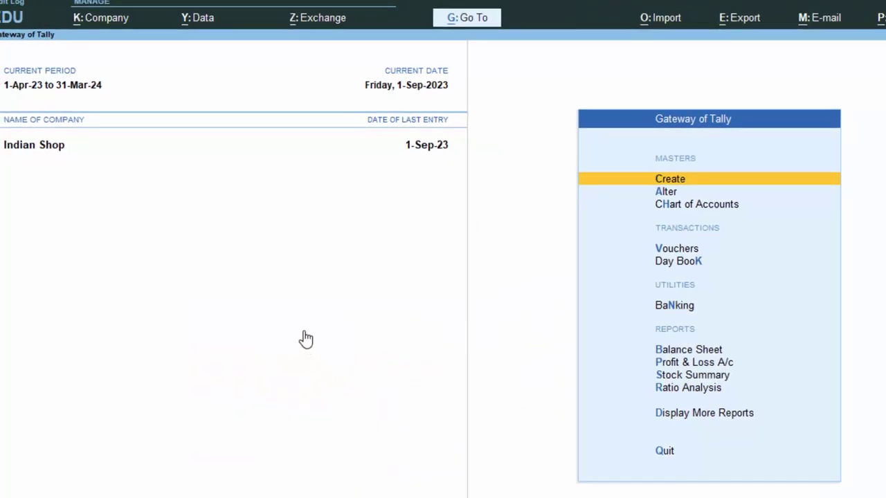
key(v)
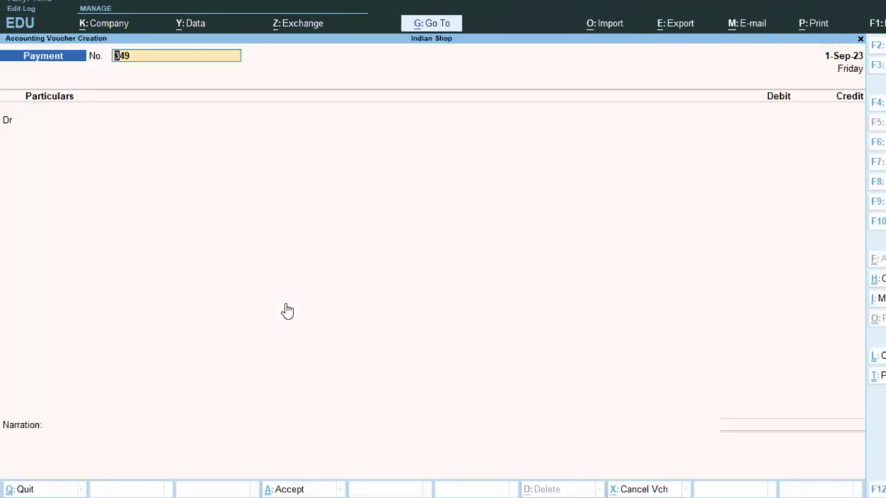
key(F2)
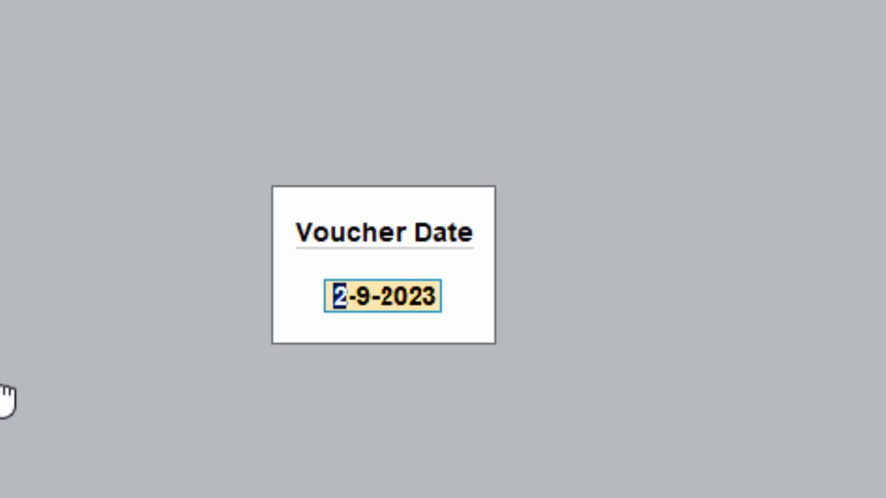
text(4)
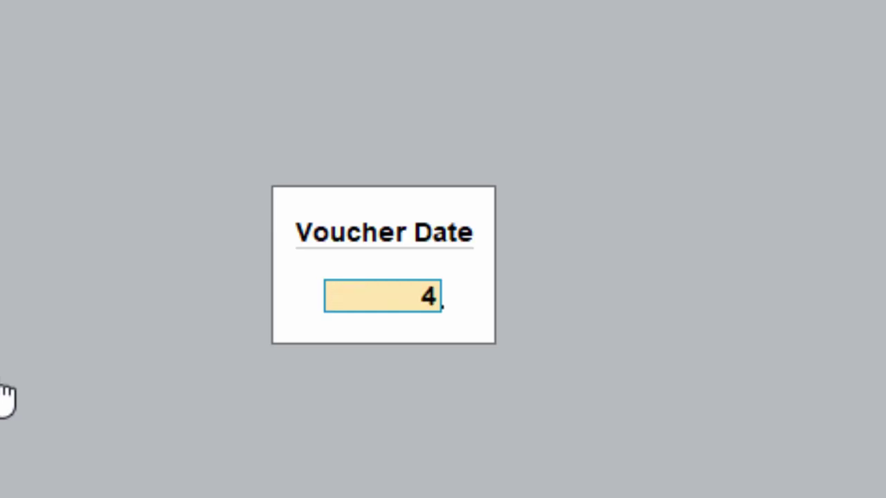
text(-5)
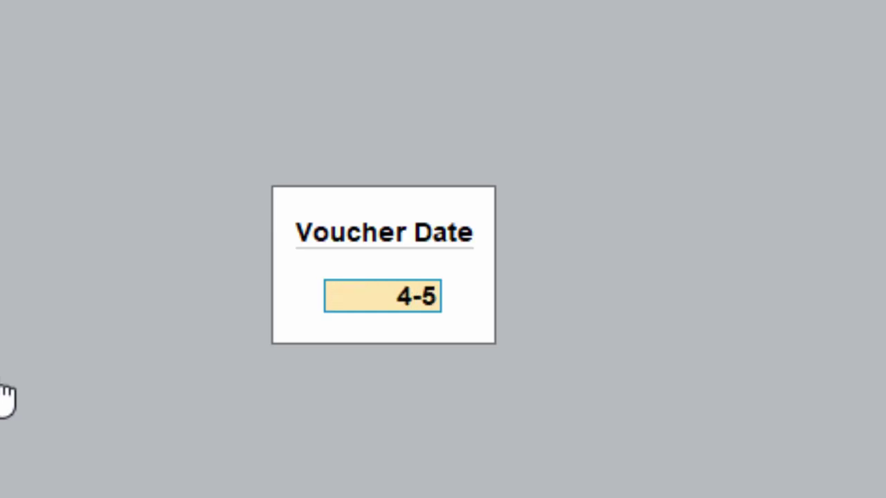
text(-)
text(23)
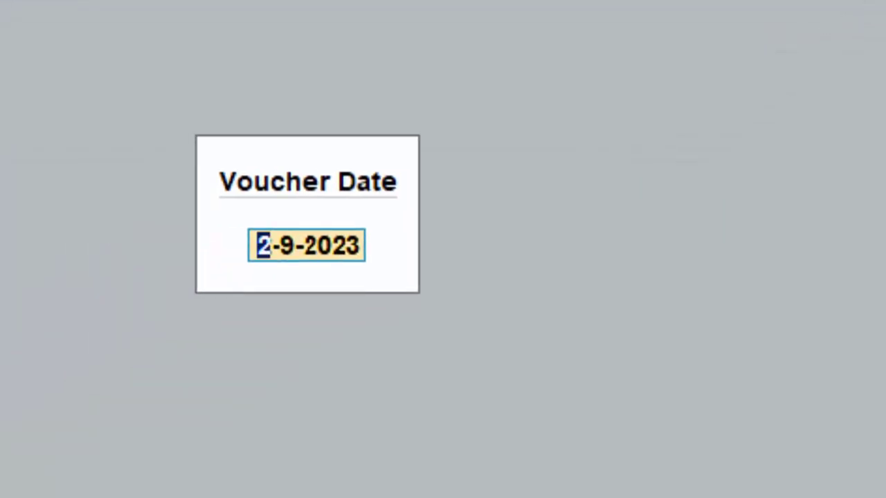
- Retype the voucher date several times, ending with 29-6-23
text(7-5)
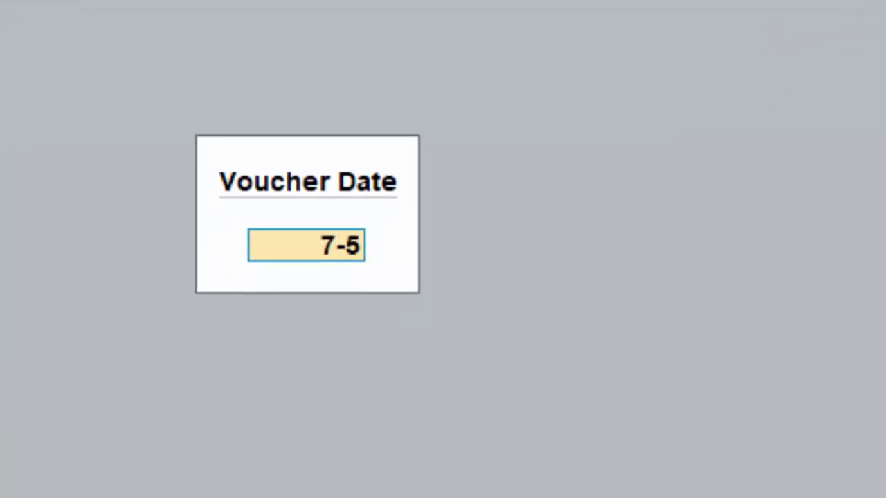
text(7)
key(BackSpace)
key(BackSpace)
text(7-)
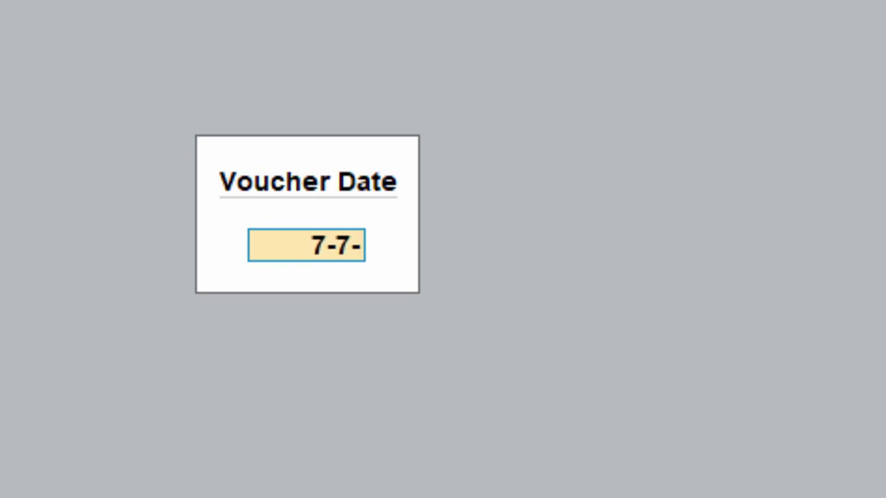
text(23)
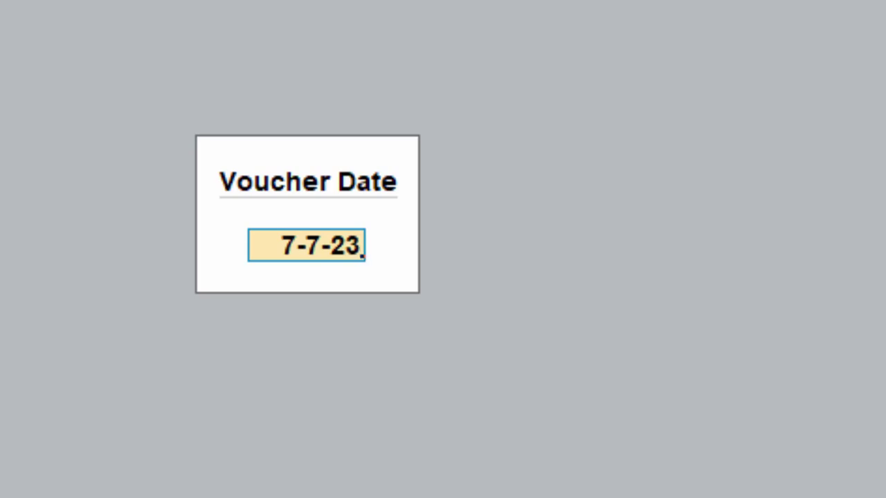
key(BackSpace)
key(BackSpace)
key(BackSpace)
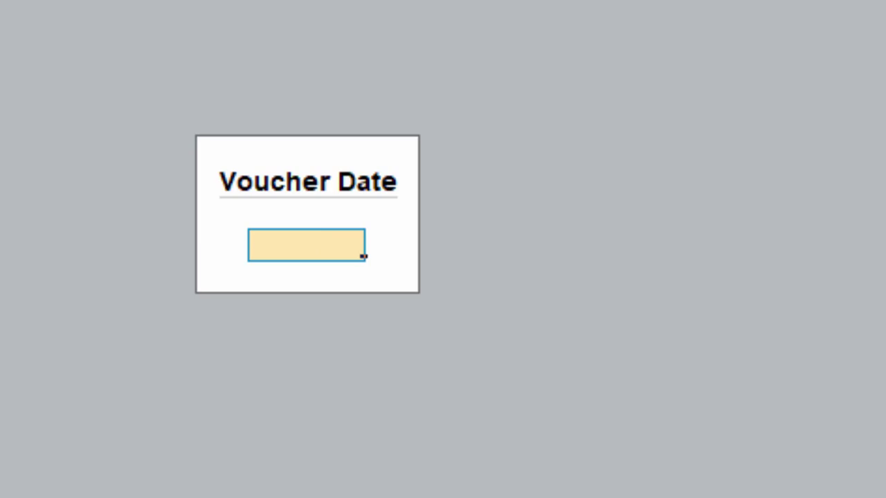
text(29)
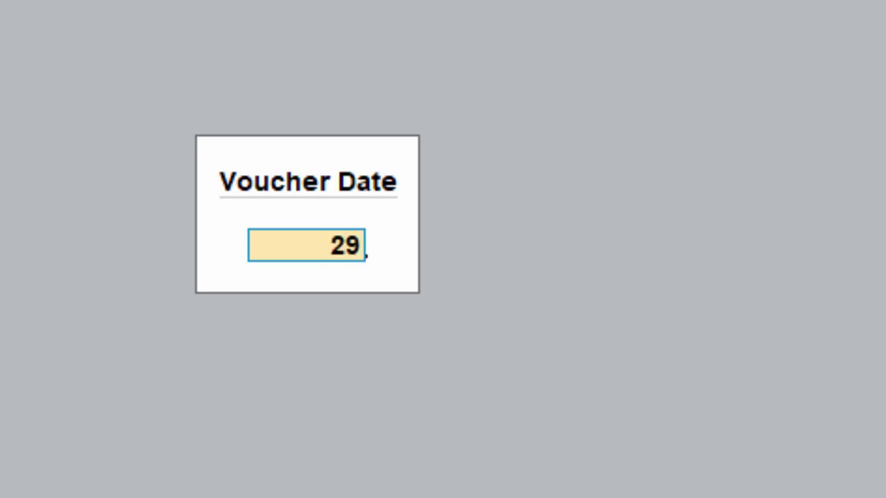
text(6-23)
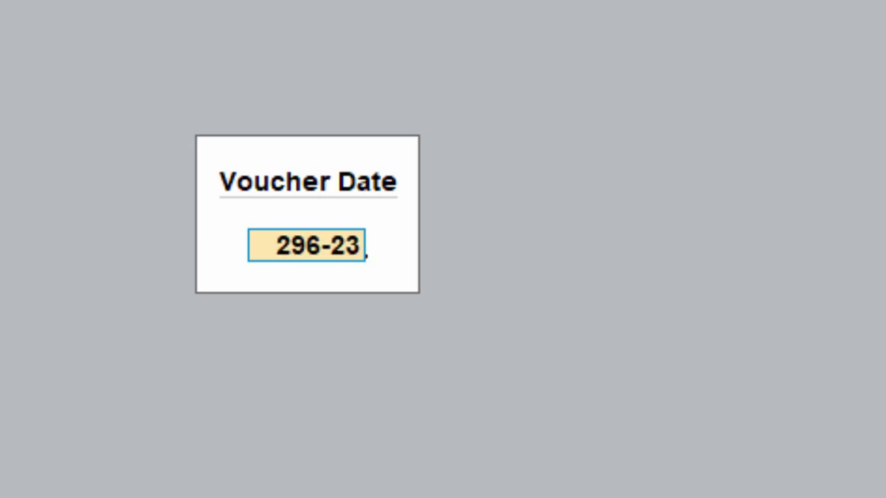
key(BackSpace)
key(BackSpace)
key(BackSpace)
key(BackSpace)
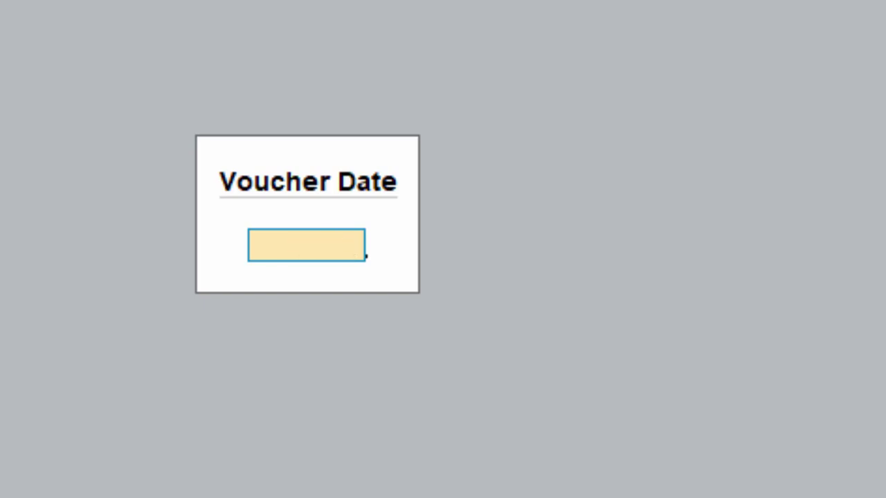
text(29-)
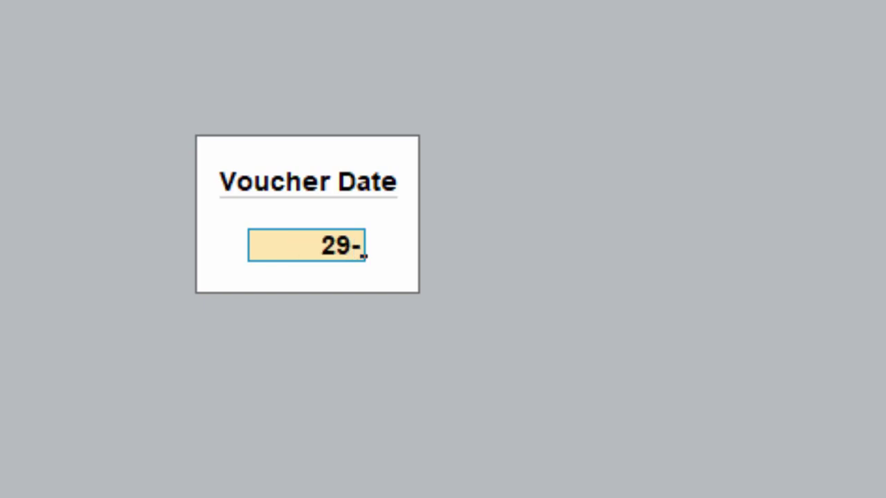
text(6-23)
- Submit 29-6-23, dismiss the financial-year error, and erase the rejected date
key(Return)
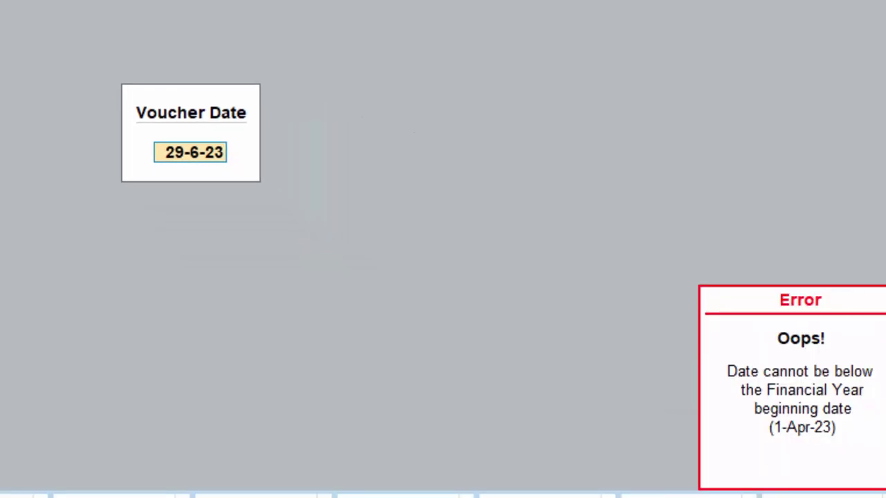
key(Return)
key(BackSpace)
key(BackSpace)
key(BackSpace)
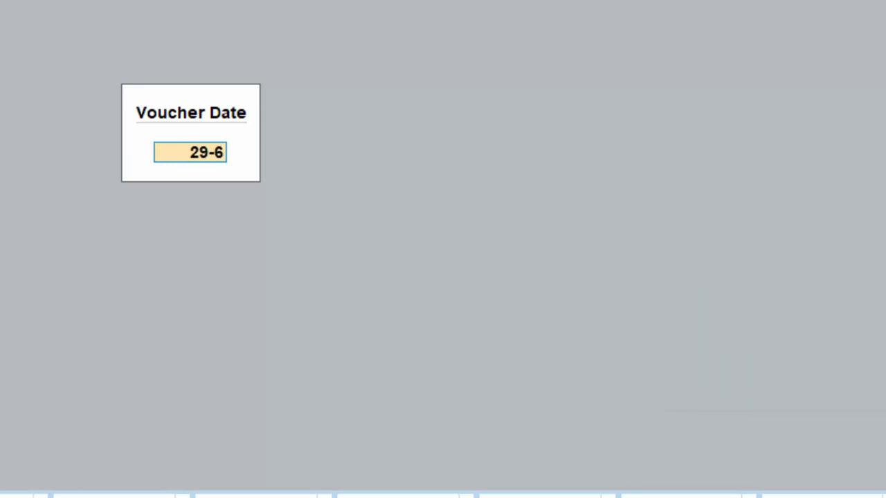
key(BackSpace)
key(BackSpace)
key(BackSpace)
key(BackSpace)
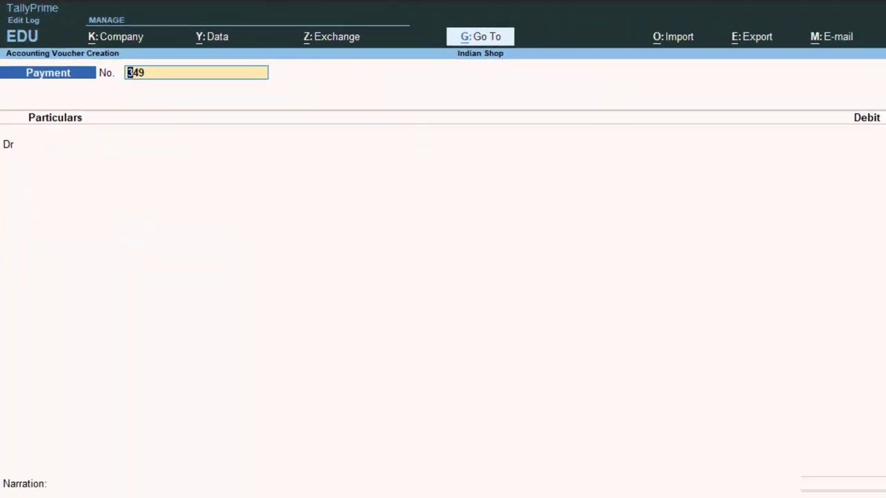
- Change voucher 349's date to 2-7-23 and advance to the Dr Particulars ledger list
key(F2)
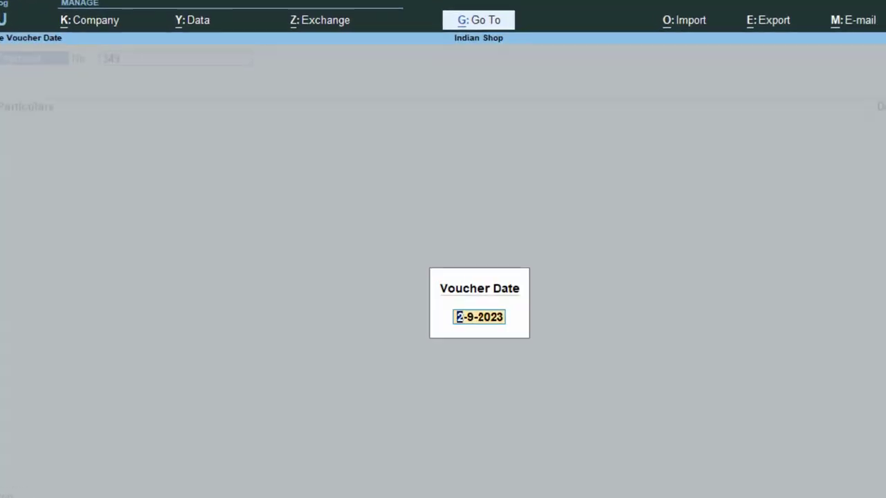
text(2-7)
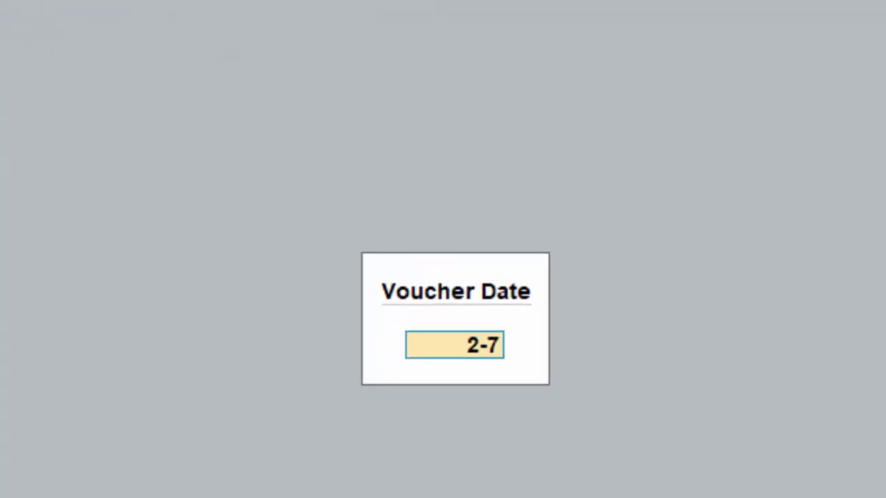
text(-23)
key(Return)
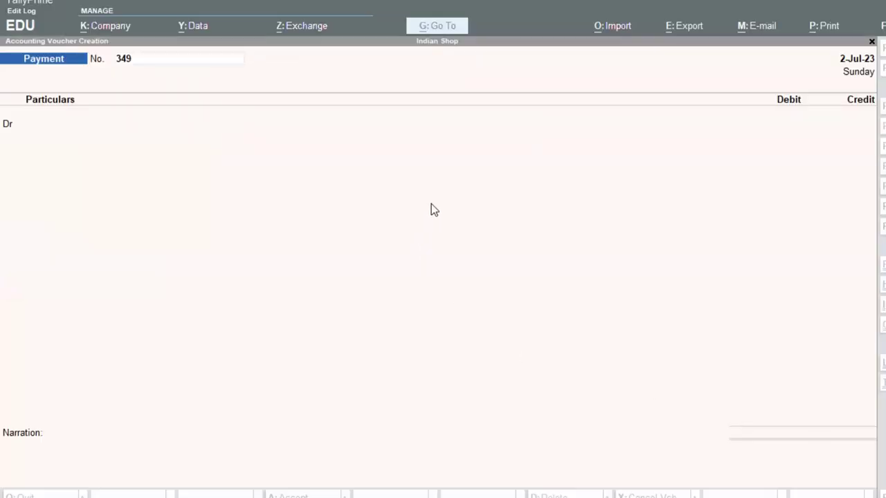
key(Return)
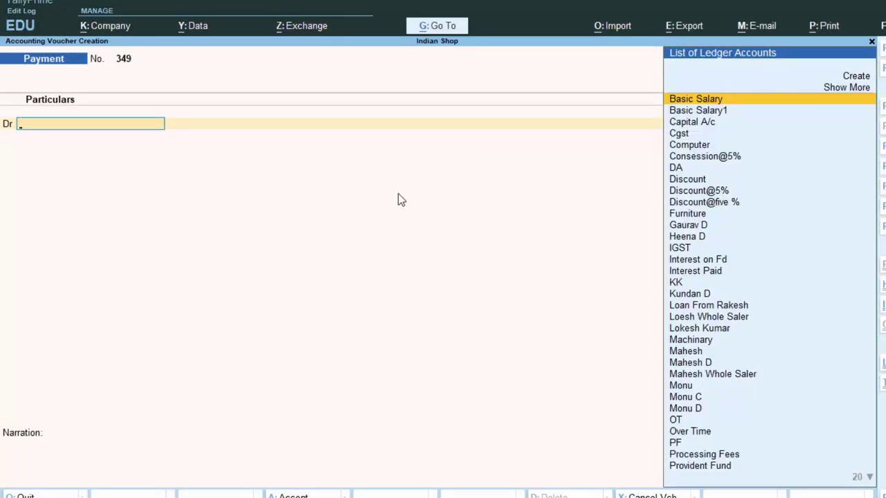
- Search 'chr' in the Start menu, launch Google Chrome, and open a new tab
key(super)
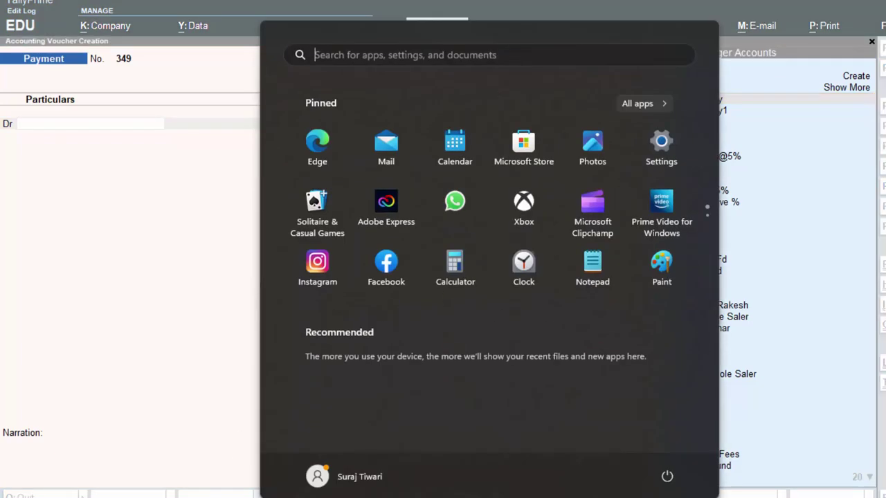
text(chr)
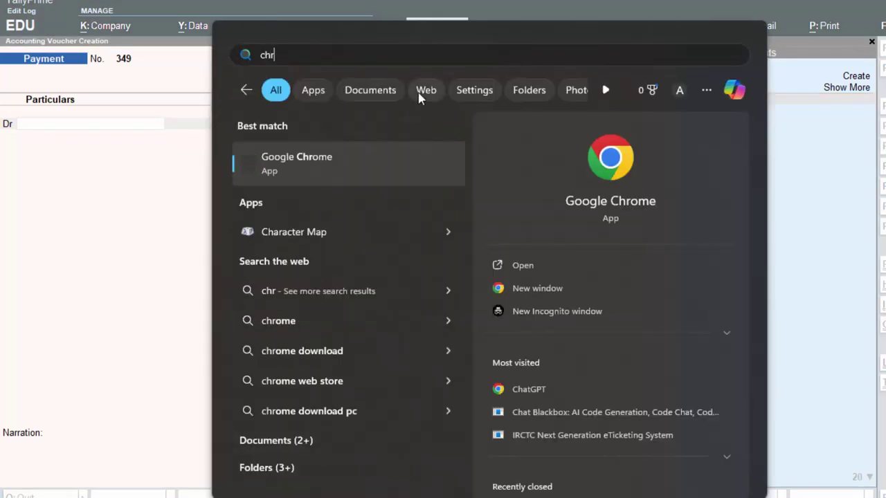
click(372, 166)
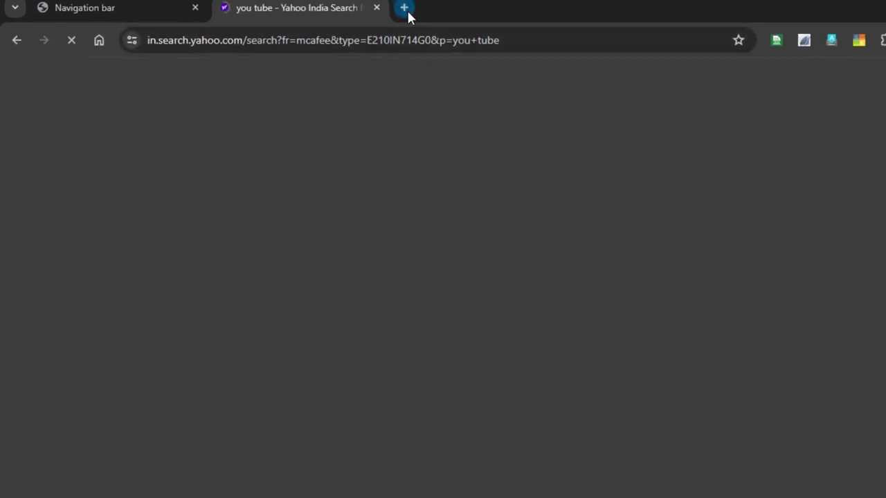
click(404, 8)
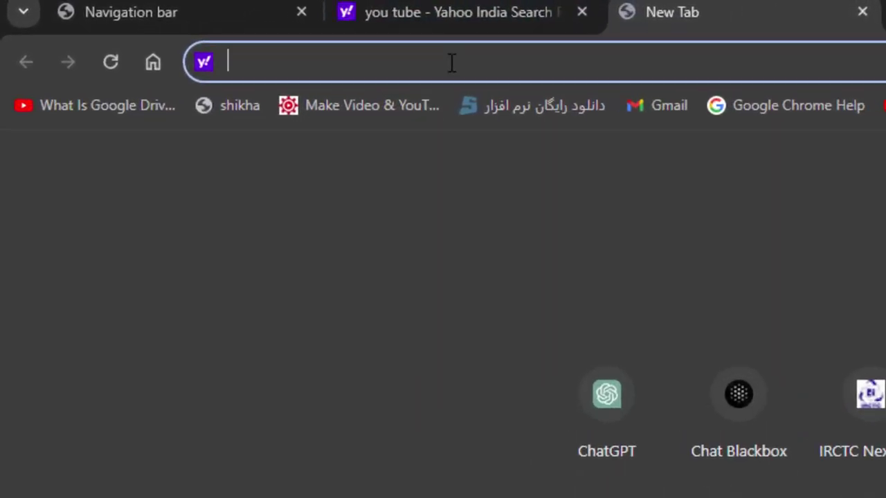
- Go to google.co.in, search 'Tallysolution', and open the Tally Solutions Buy Now result
text(google.)
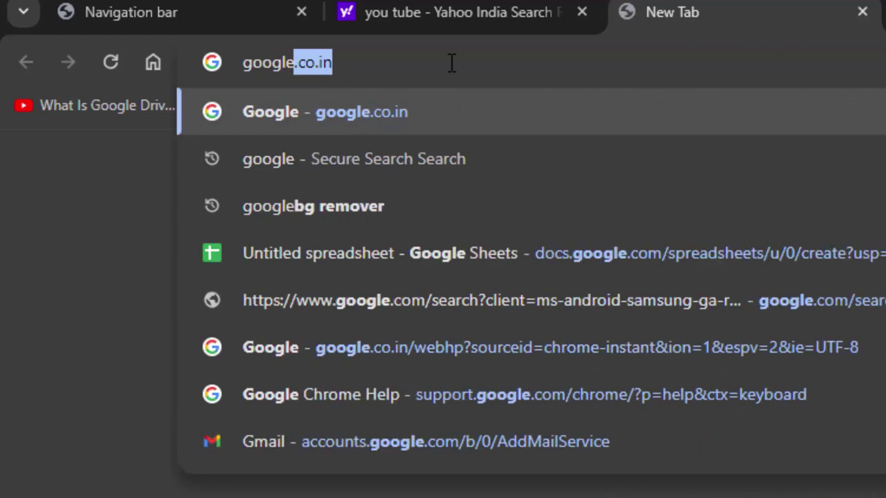
key(Return)
click(551, 323)
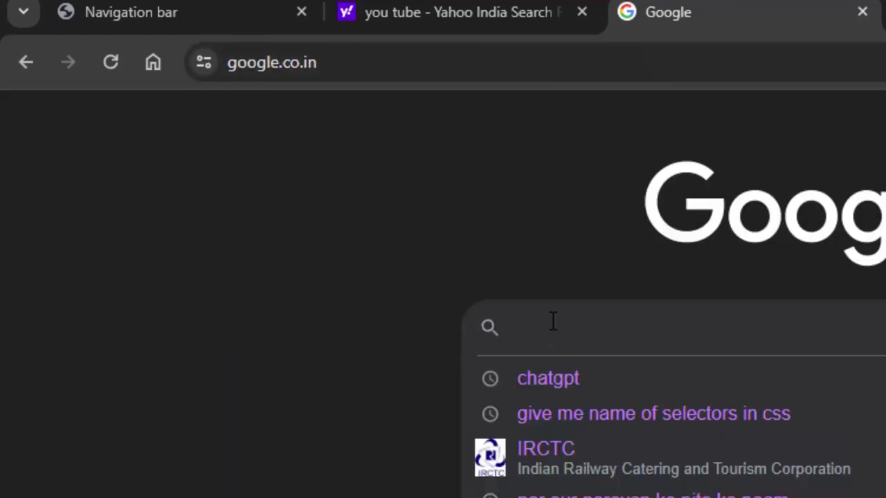
text(Tally)
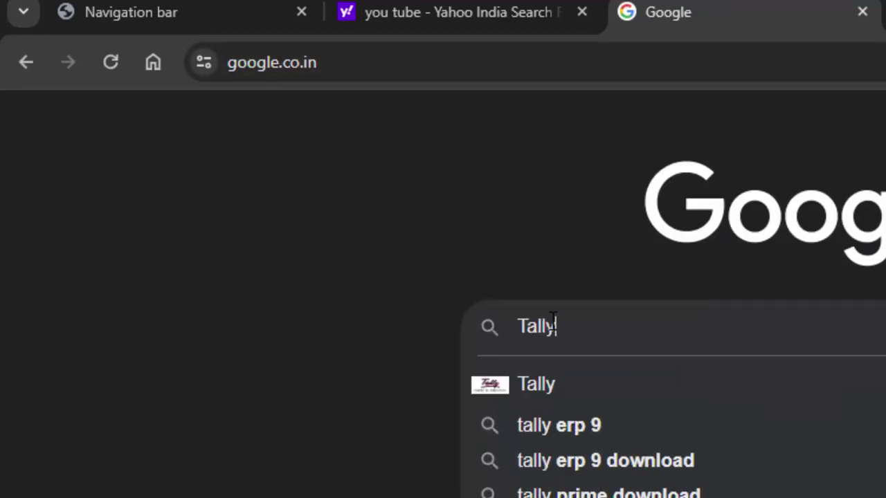
text(soluti)
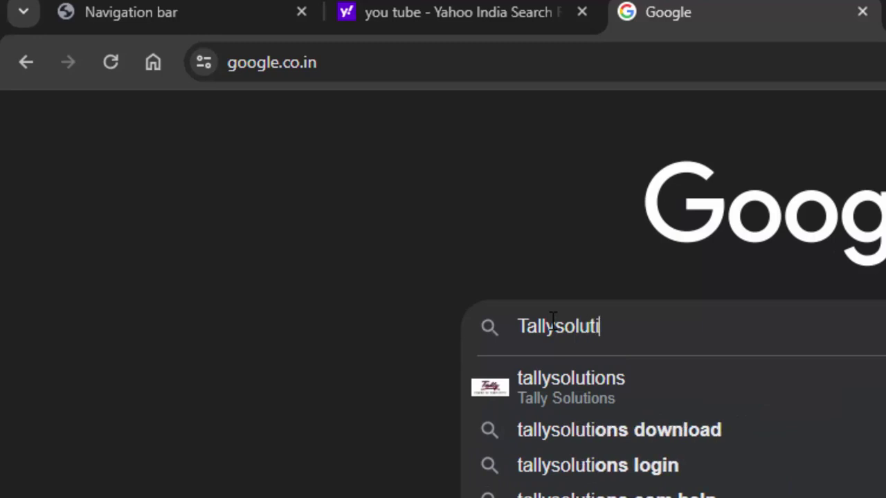
text(on)
key(Return)
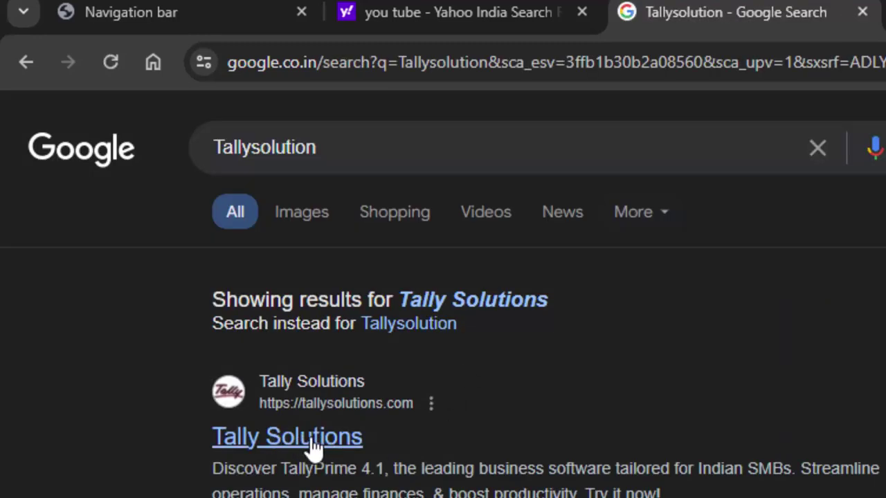
scroll(311, 304, down, 5)
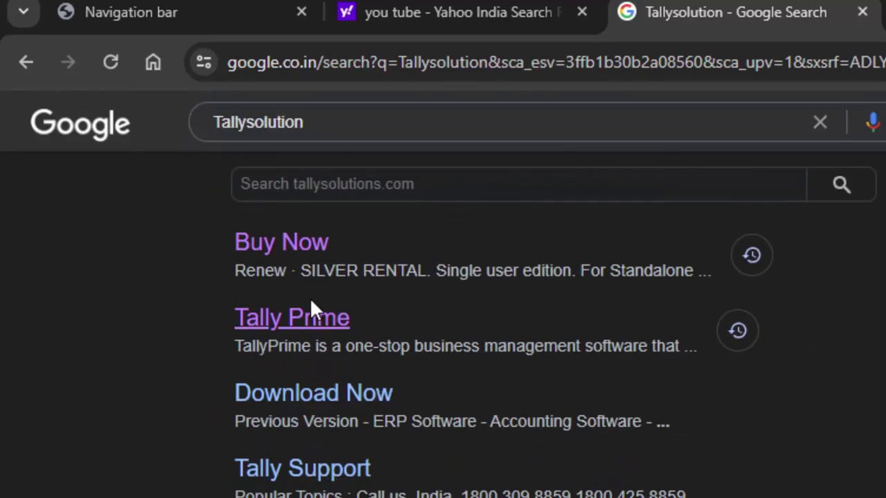
click(298, 243)
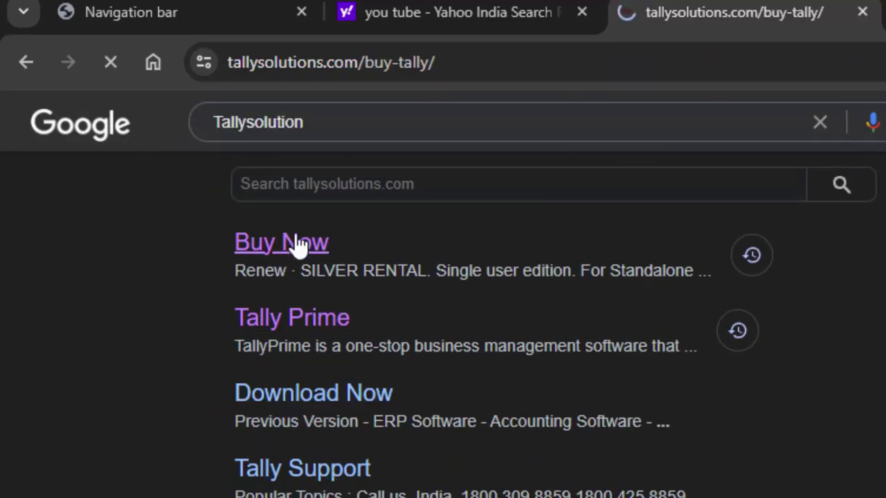
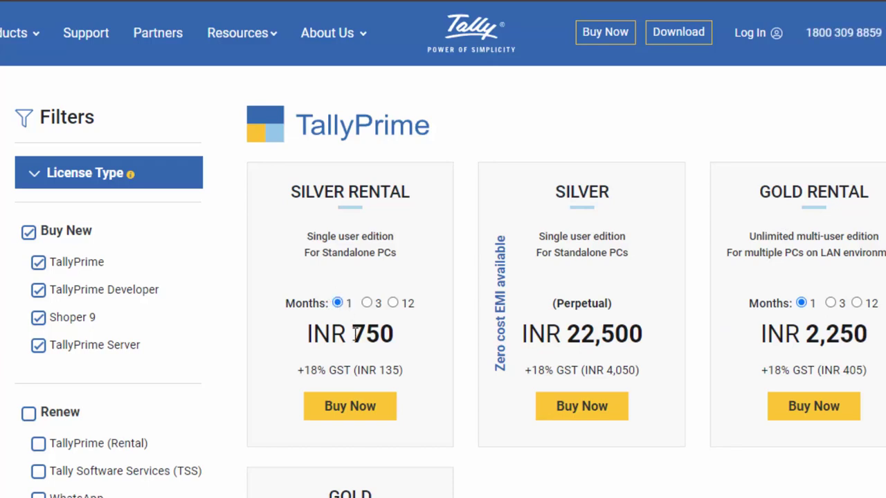
- Switch the Silver Rental card to 12 months so it shows INR 9,000 plus 18% GST
scroll(355, 335, down, 2)
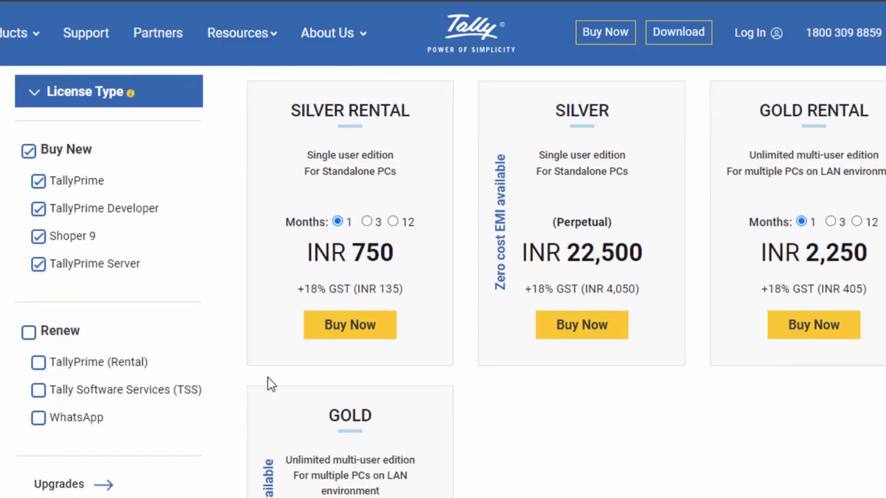
click(368, 223)
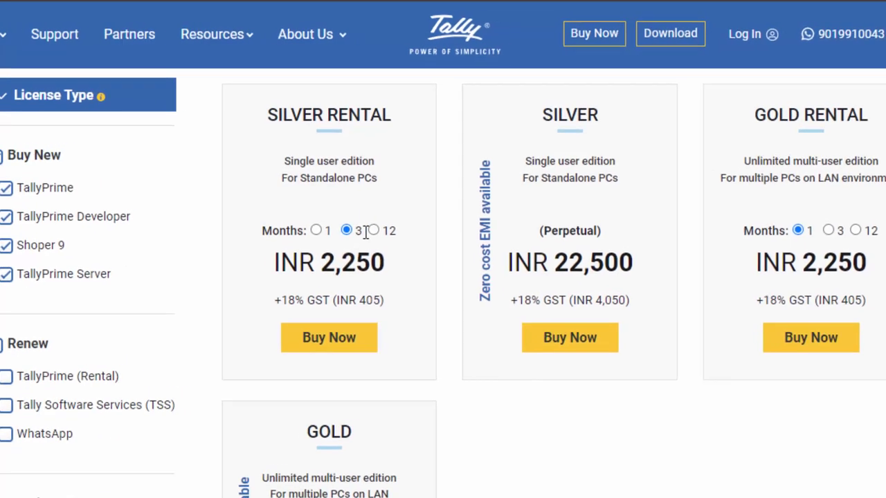
click(393, 221)
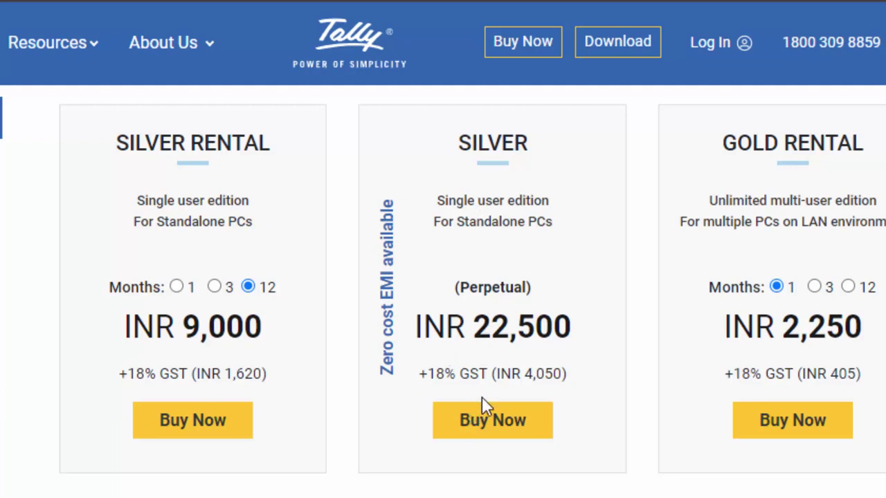
scroll(393, 459, down, 2)
scroll(320, 470, down, 2)
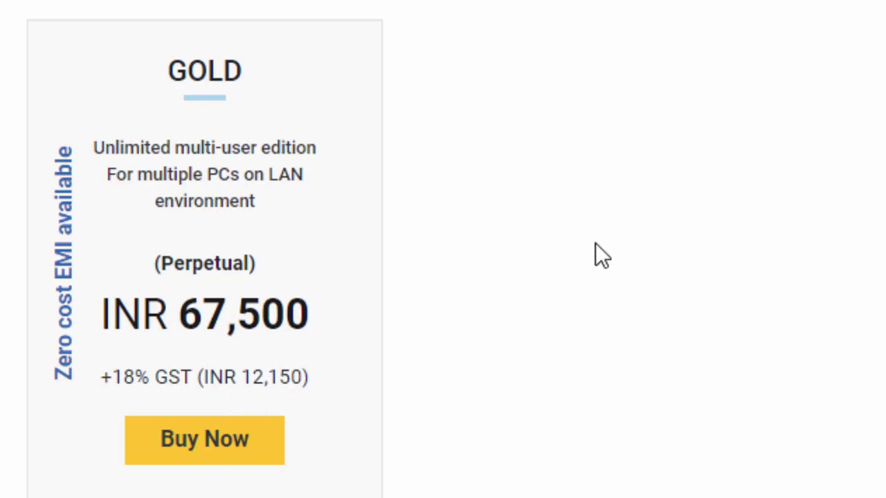
scroll(595, 243, up, 2)
scroll(595, 243, up, 4)
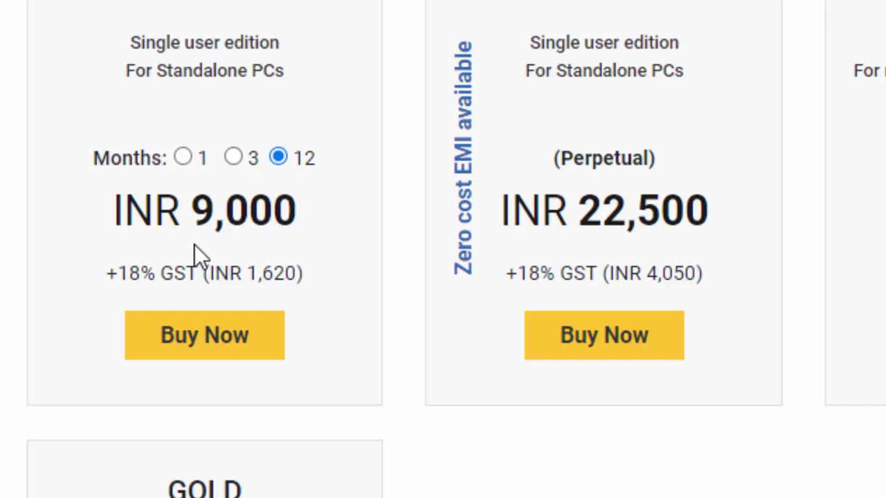
- Start the Silver on Rent order, step through the billing fields, accept the policies and proceed to payment
click(187, 349)
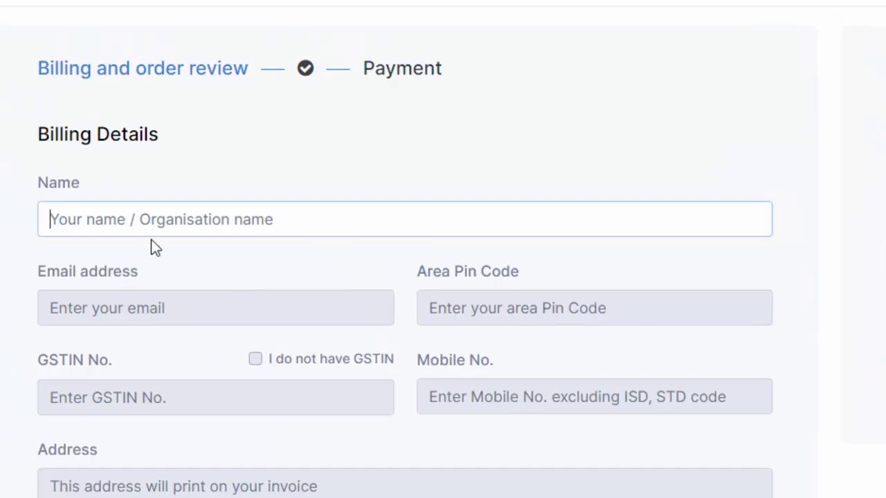
click(181, 303)
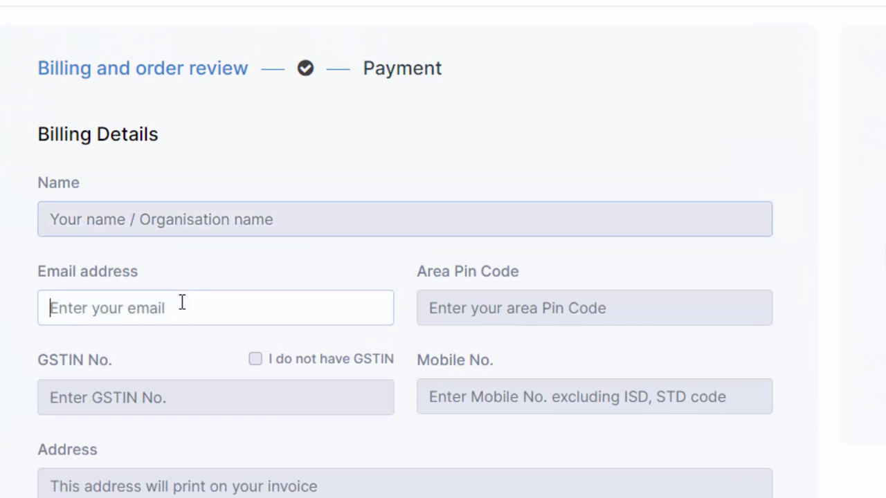
scroll(225, 311, down, 2)
click(224, 310)
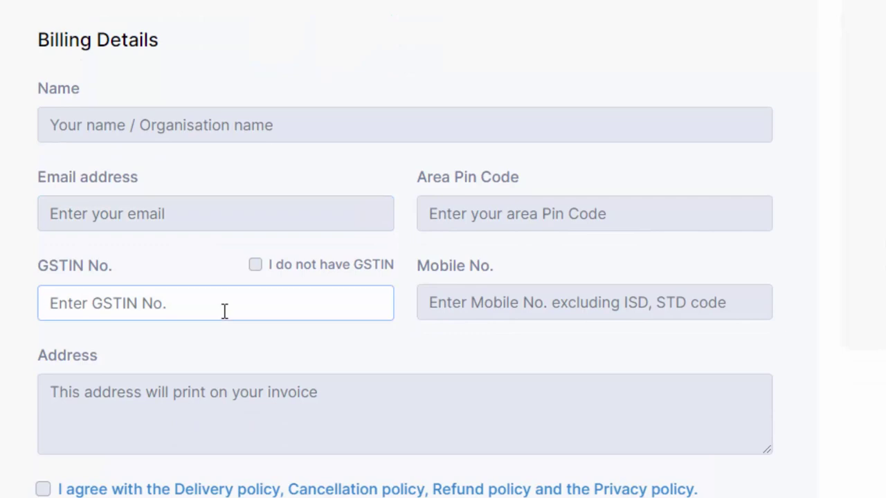
click(478, 212)
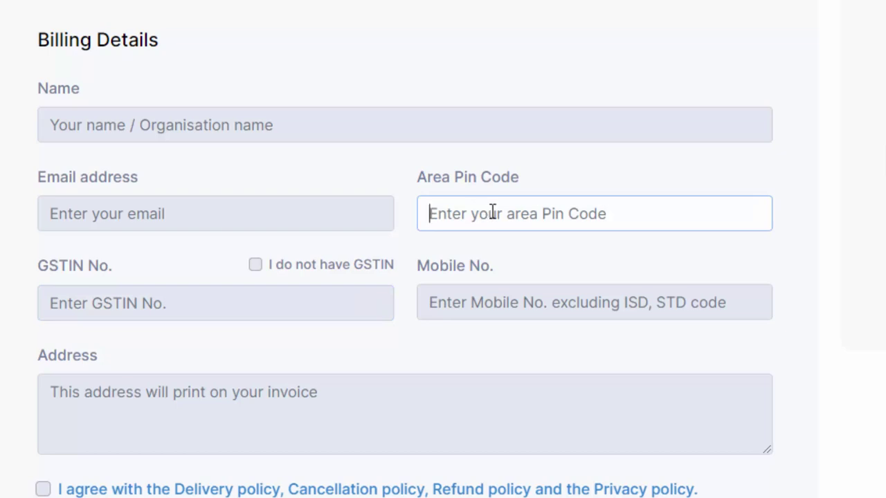
click(563, 307)
scroll(532, 361, down, 3)
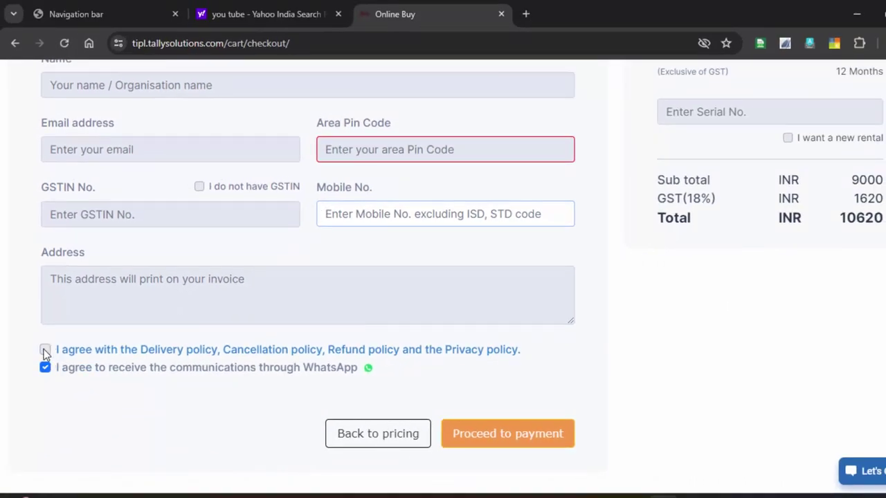
click(45, 349)
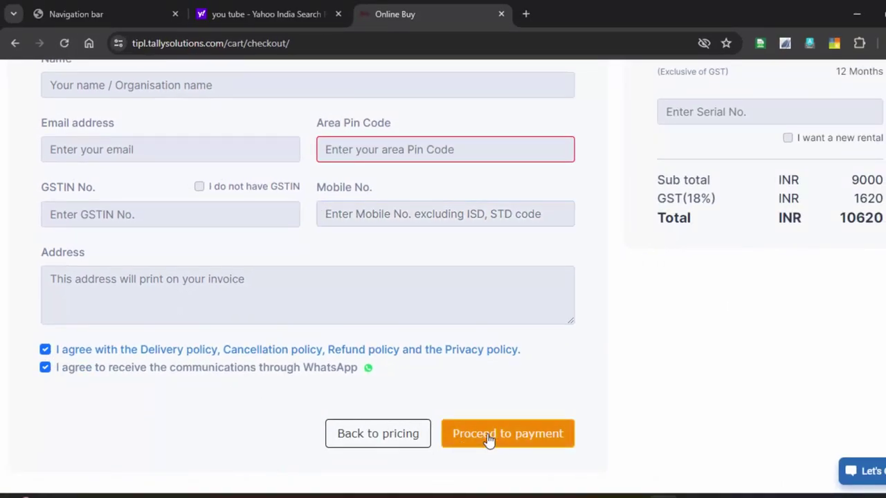
click(512, 429)
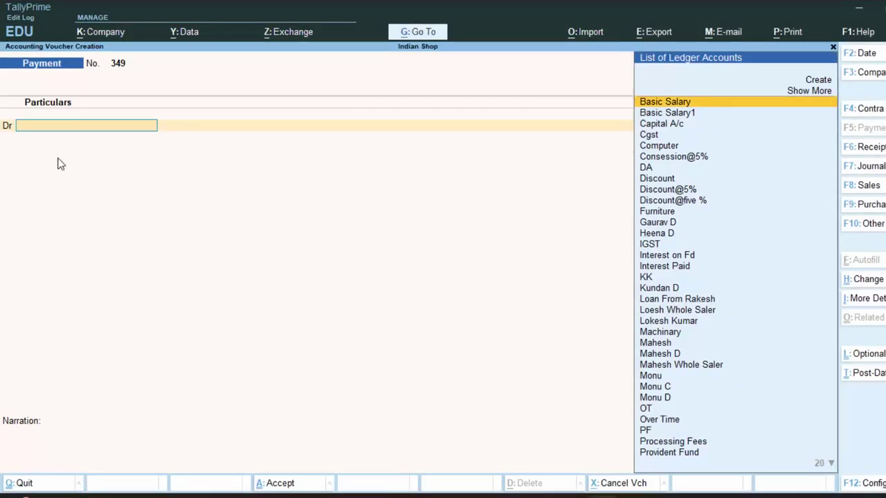
- Quit TallyPrime and minimize the browser to reveal the Windows desktop
key(Escape)
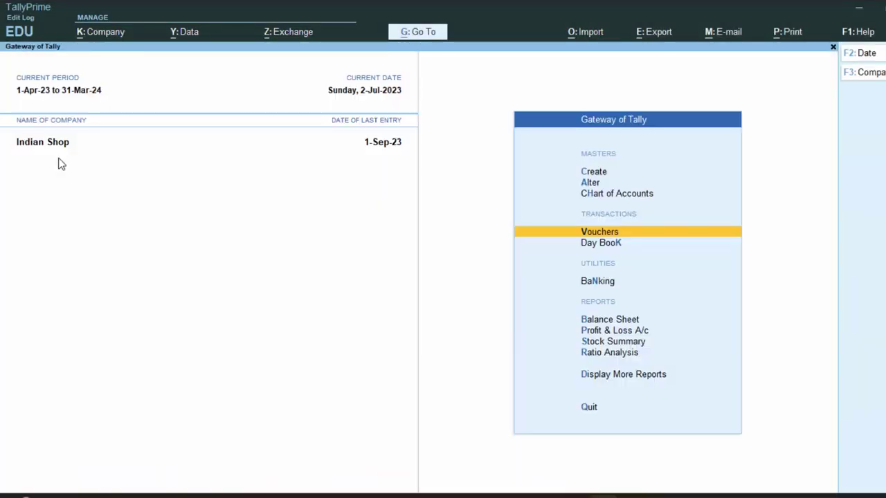
key(Escape)
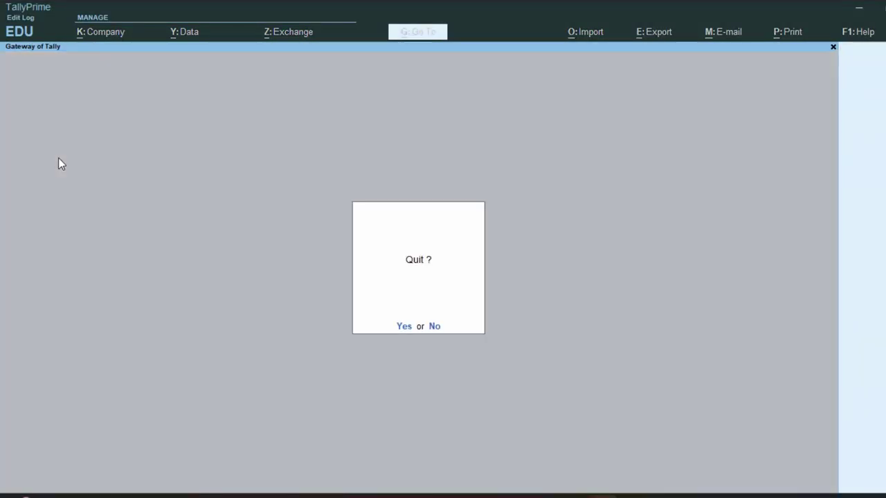
key(Return)
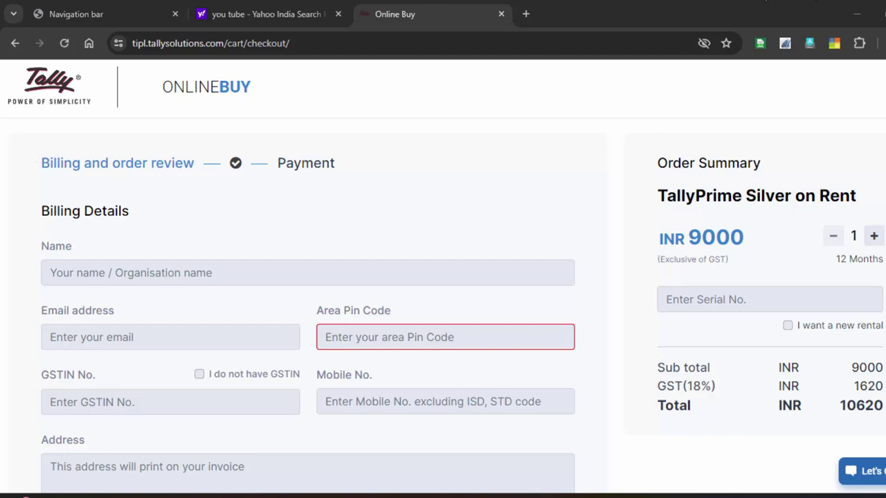
click(856, 14)
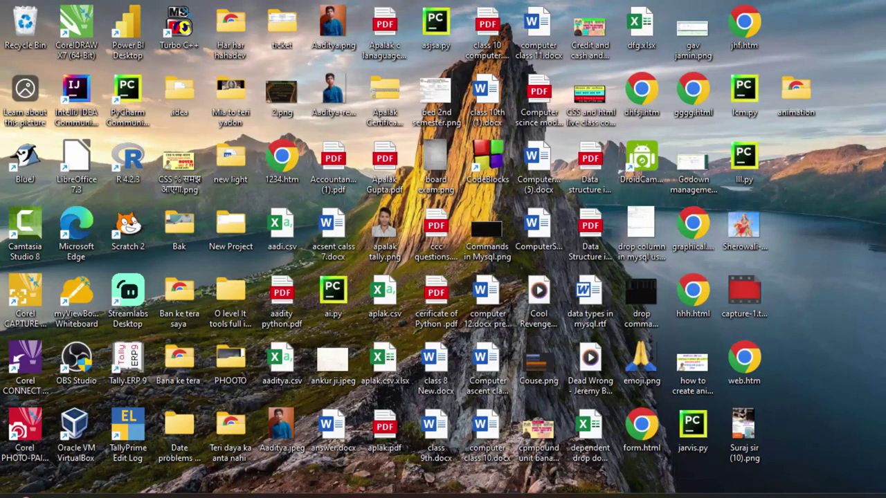
- Search the Start menu for 'tall' and launch TallyPrime Edit Log
key(super)
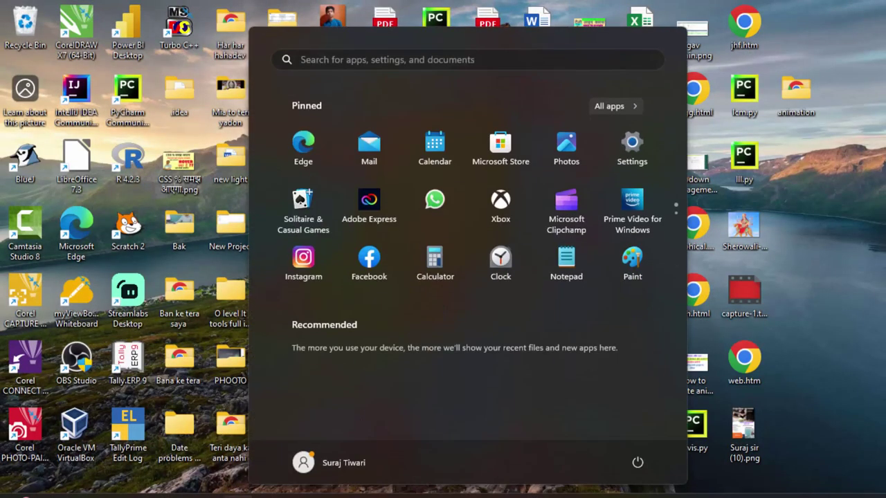
text(tall)
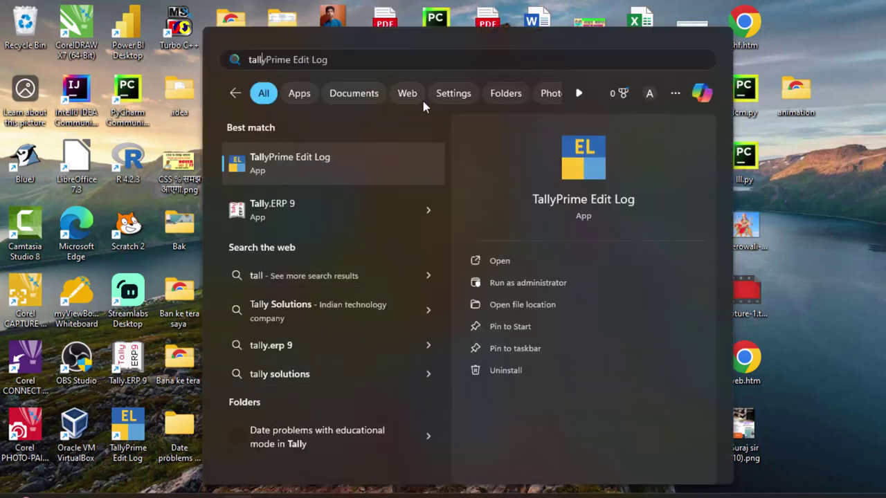
click(372, 182)
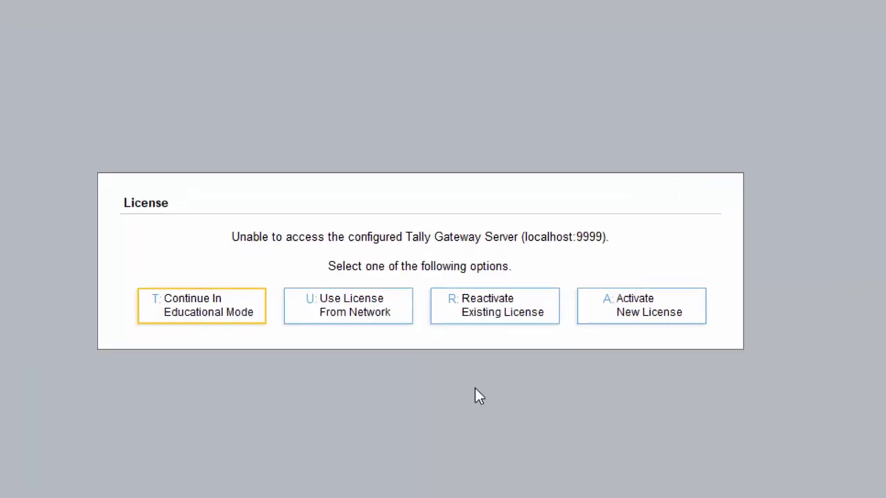
- Choose Activate New License and confirm restarting TallyPrime with administrator rights
click(657, 326)
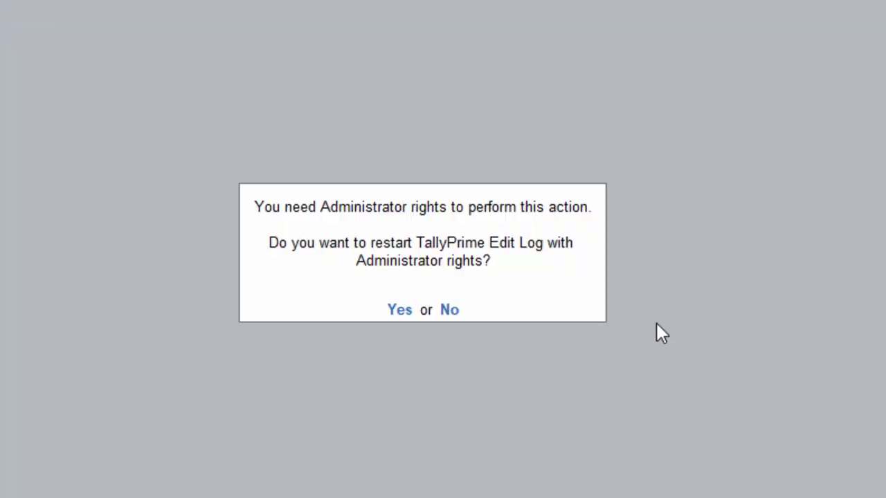
click(400, 311)
click(400, 310)
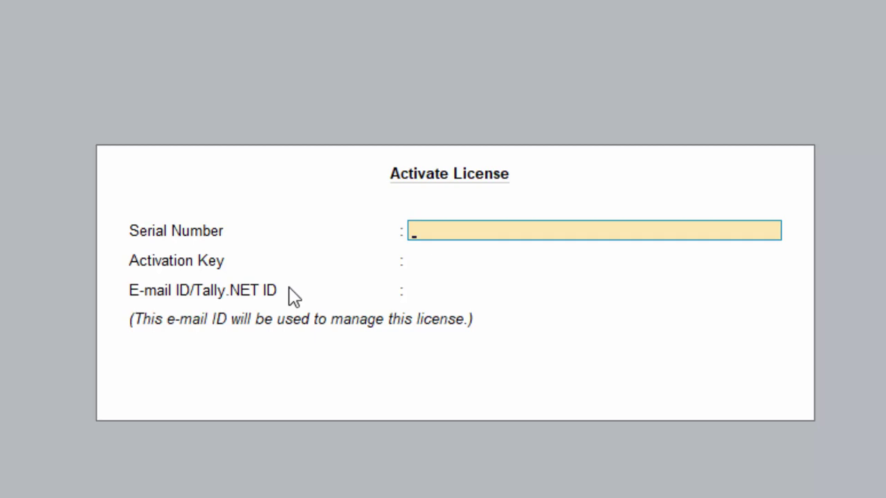
- Close Activate License, decline quitting, and continue in Educational Mode to load Indian Shop
key(Escape)
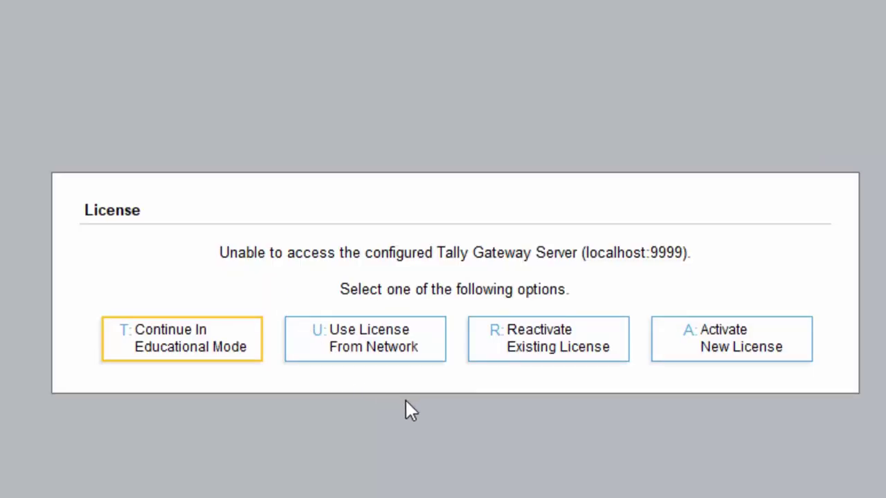
key(Escape)
key(n)
click(199, 368)
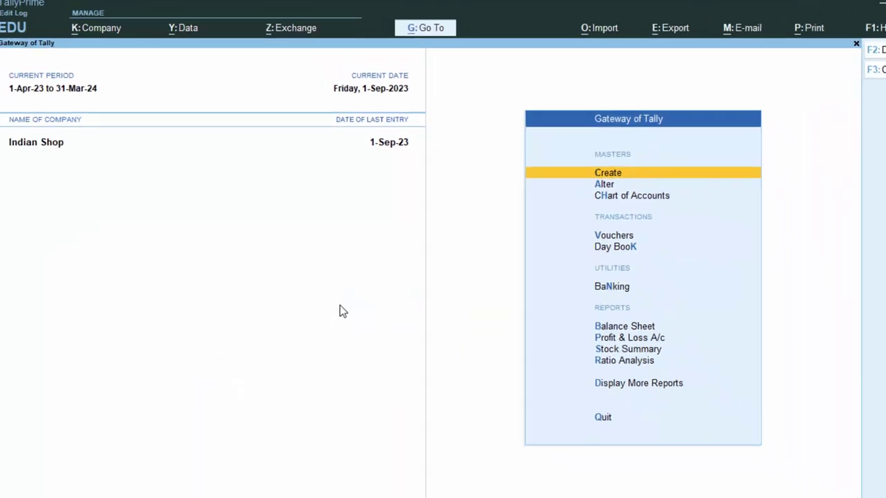